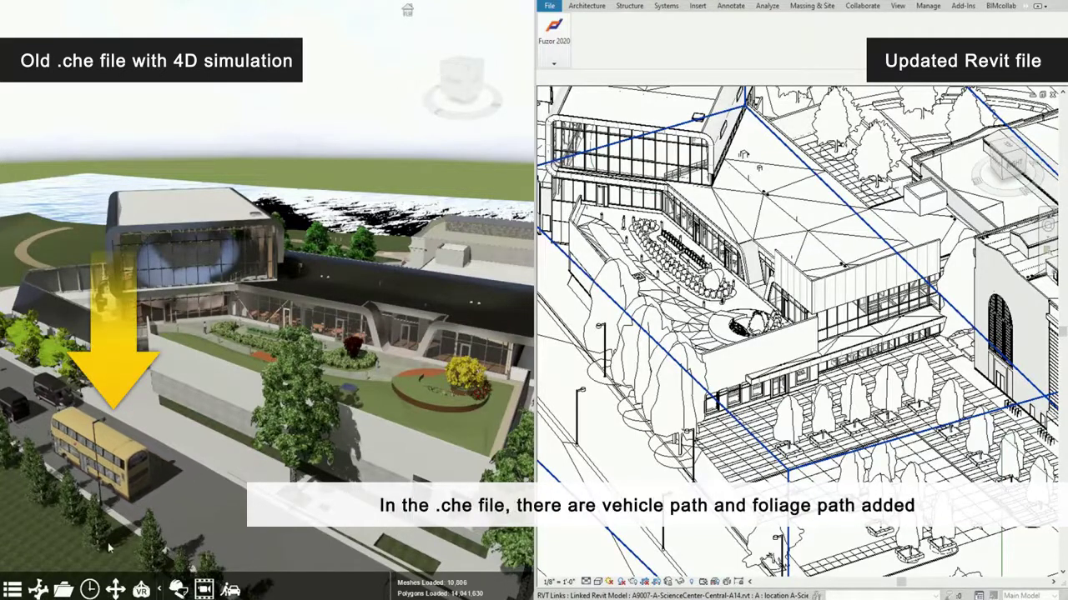
Pan the Revit 3D view to bring the plaza into view.
middle_click_drag(666, 435, 790, 385)
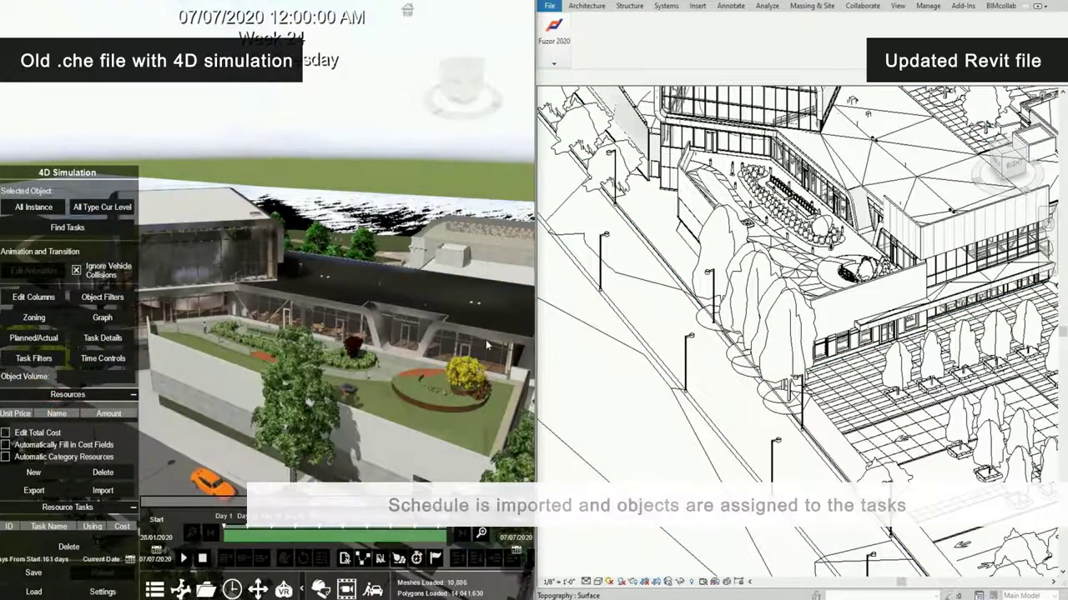
Inspect both split wall pieces' properties, then turn the view toward the deleted trees.
left_click(222, 384)
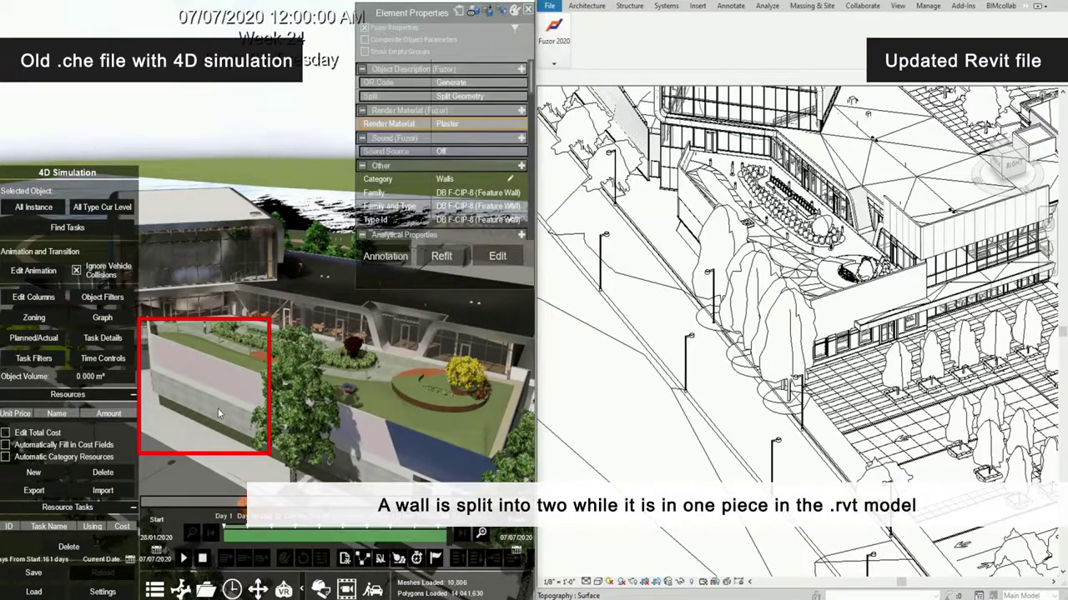
left_click(226, 402)
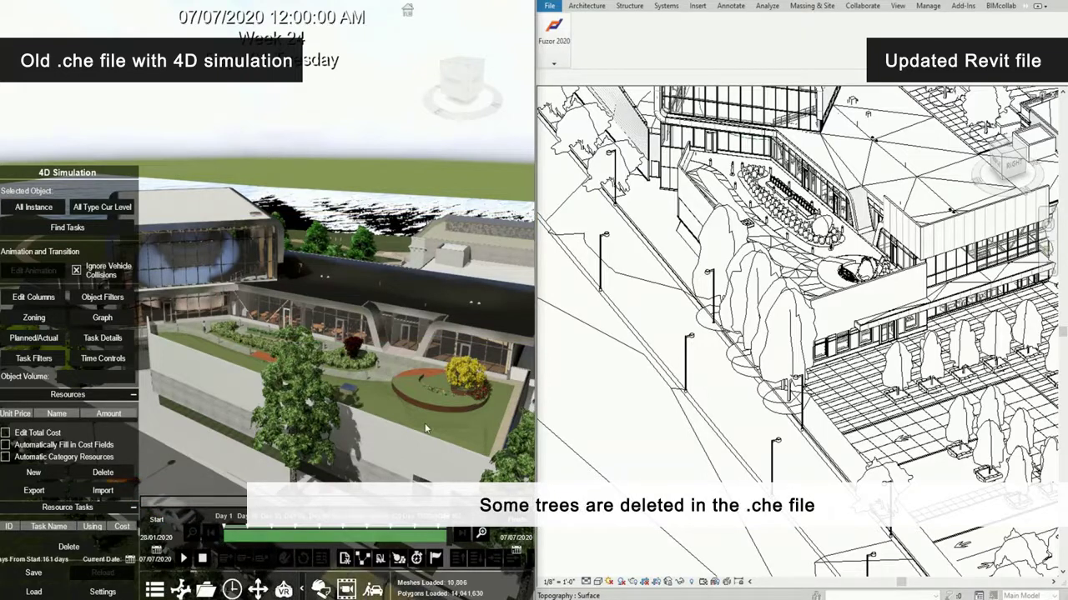
left_click_drag(424, 423, 392, 369)
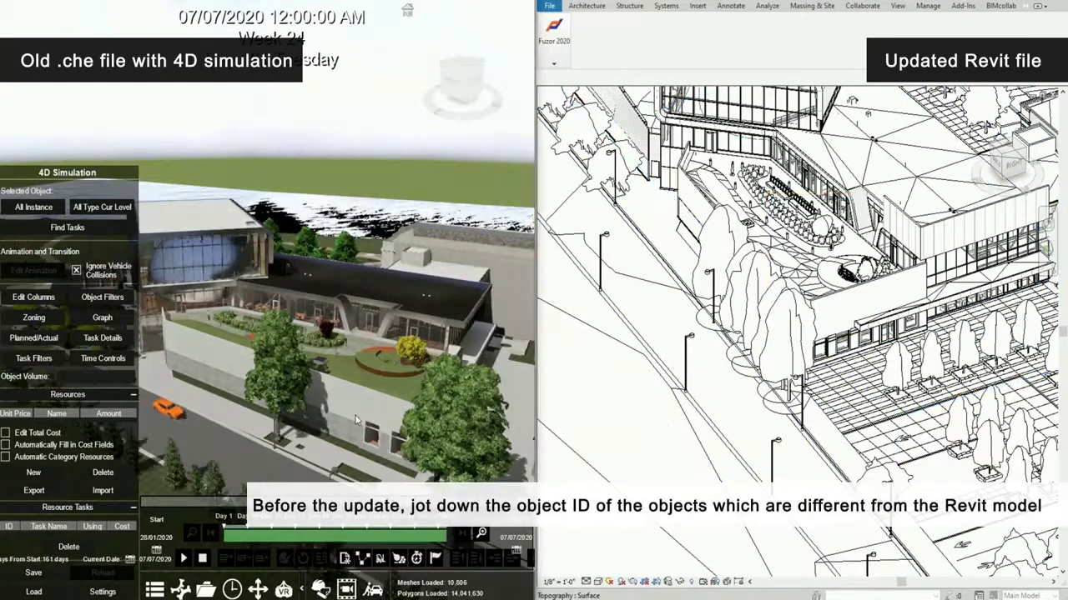
Read the Revit IDs of the changed wall (448748) and upper roof (247315), then deselect.
left_click(352, 405)
scroll(427, 185, "down", 3)
scroll(427, 185, "down", 3)
scroll(472, 151, "down", 2)
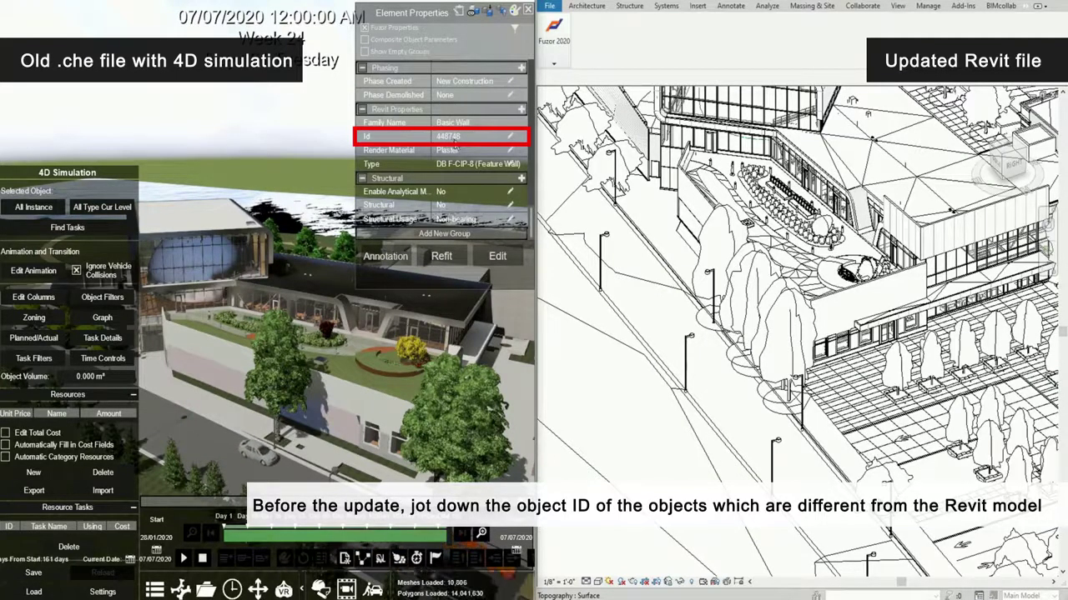
left_click(359, 288)
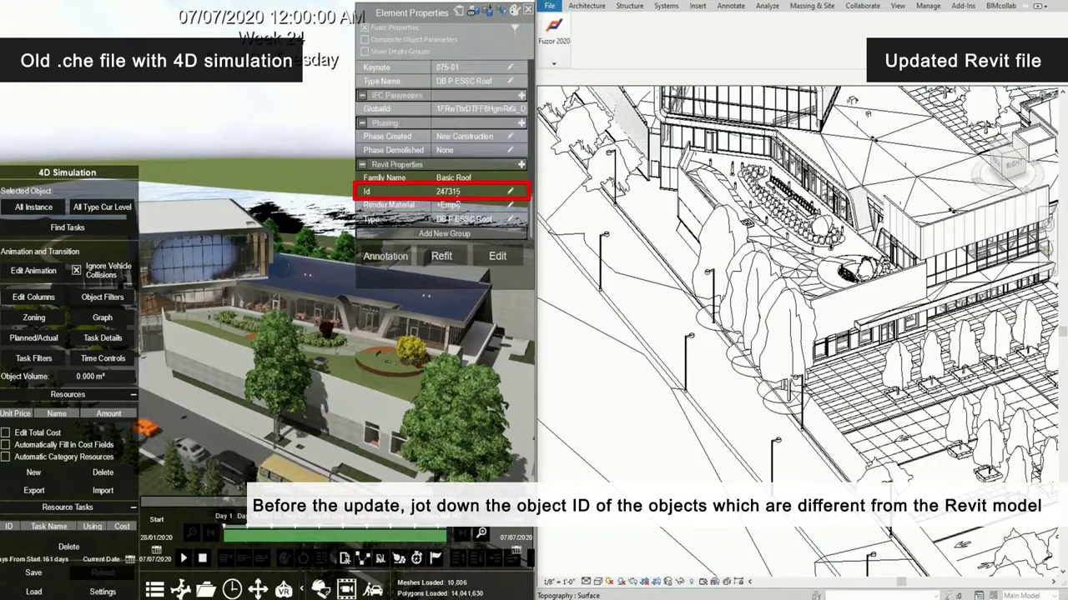
key("Escape")
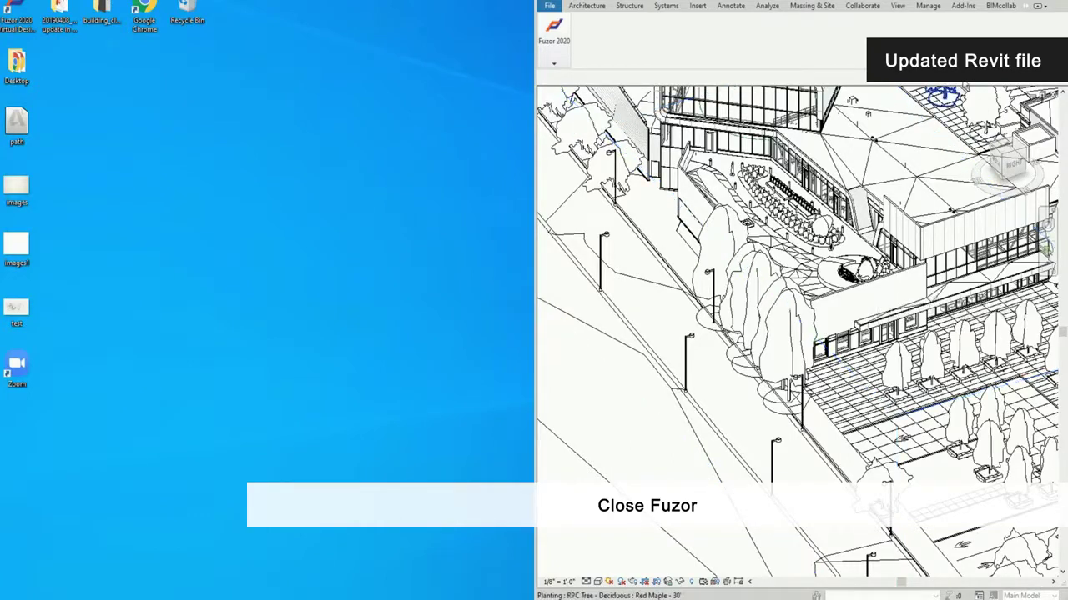
Launch Fuzor 2020 from Revit's Fuzor tab and sync the updated model via the Document Manager.
left_click(553, 33)
left_click(451, 99)
left_click(472, 123)
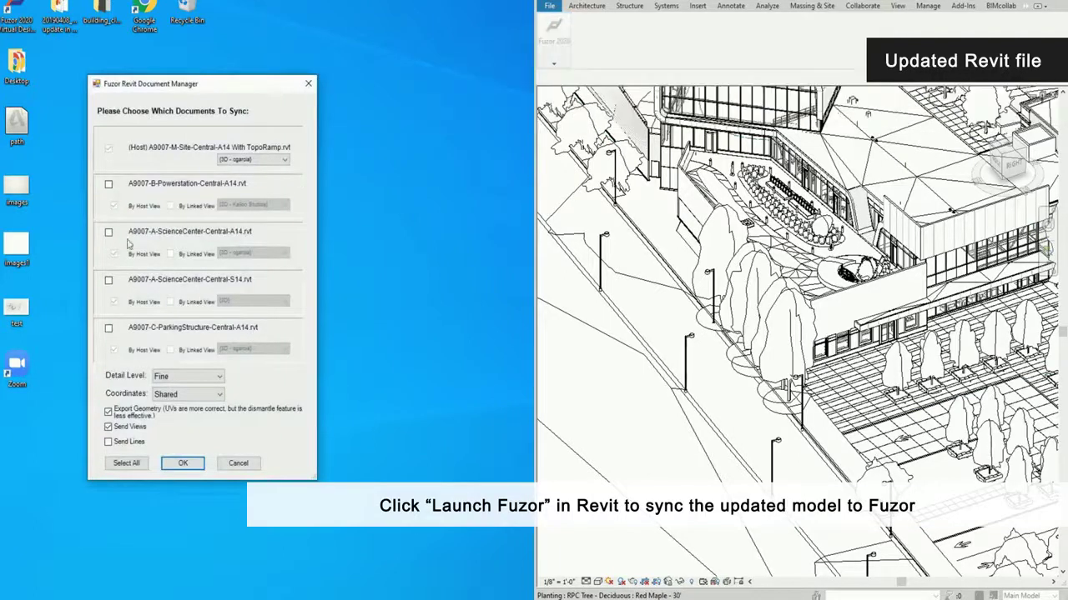
left_click(176, 464)
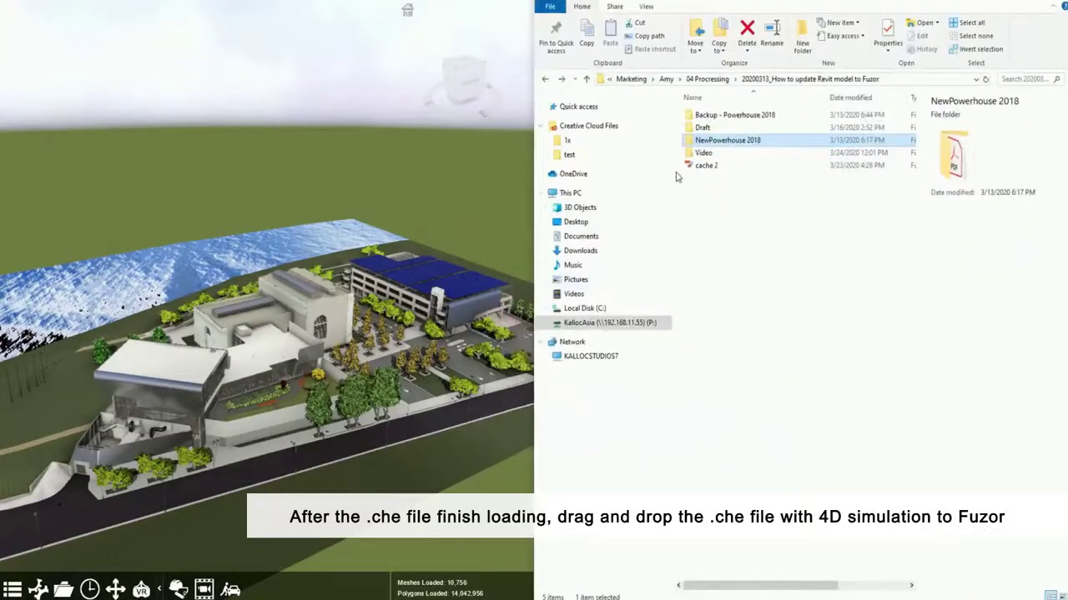
Drag the cache 2 .che file from File Explorer onto the Fuzor viewport.
left_click(737, 166)
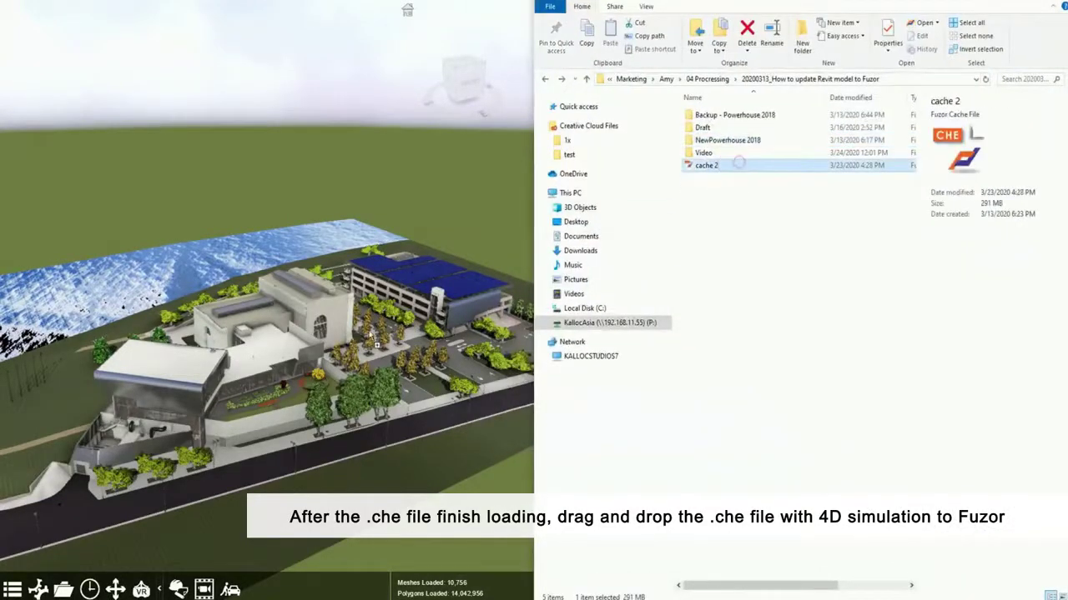
left_click_drag(739, 166, 370, 334)
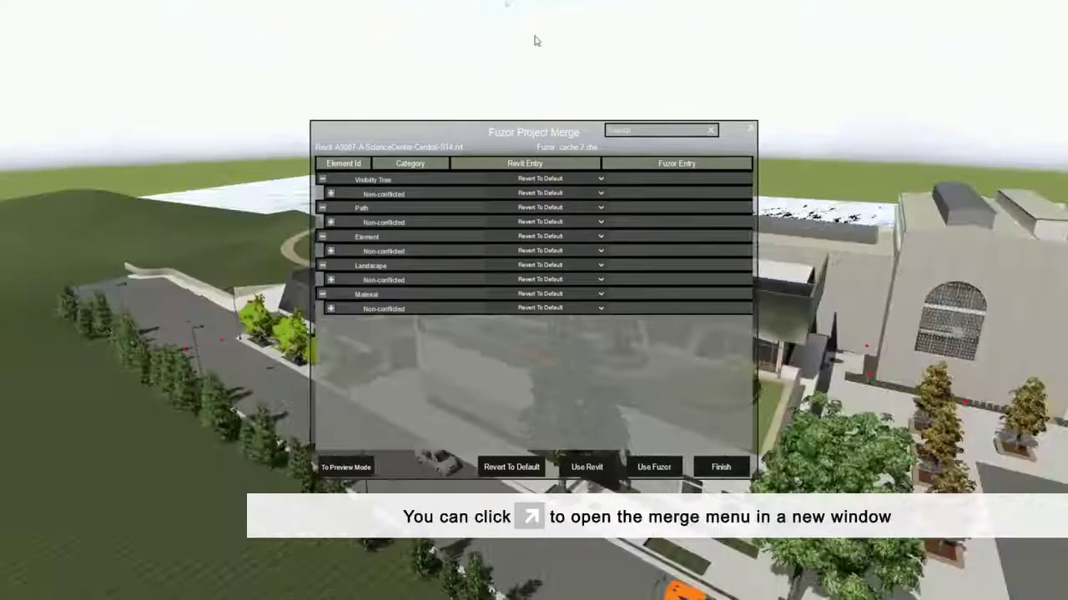
Pop the merge list out to its own window, dock it back, then switch to Preview Mode.
left_click(750, 132)
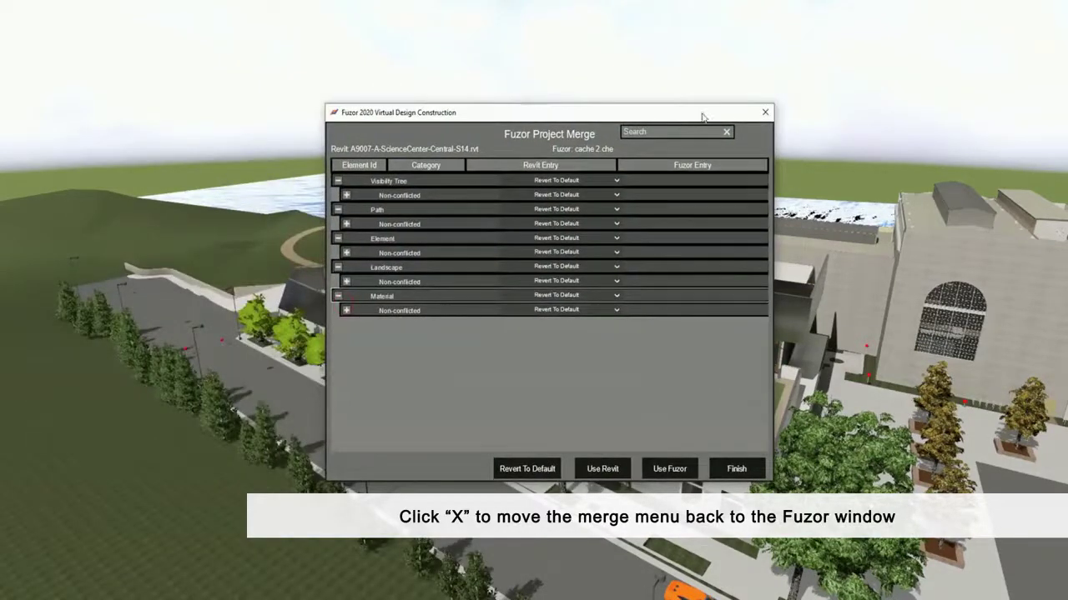
left_click(765, 114)
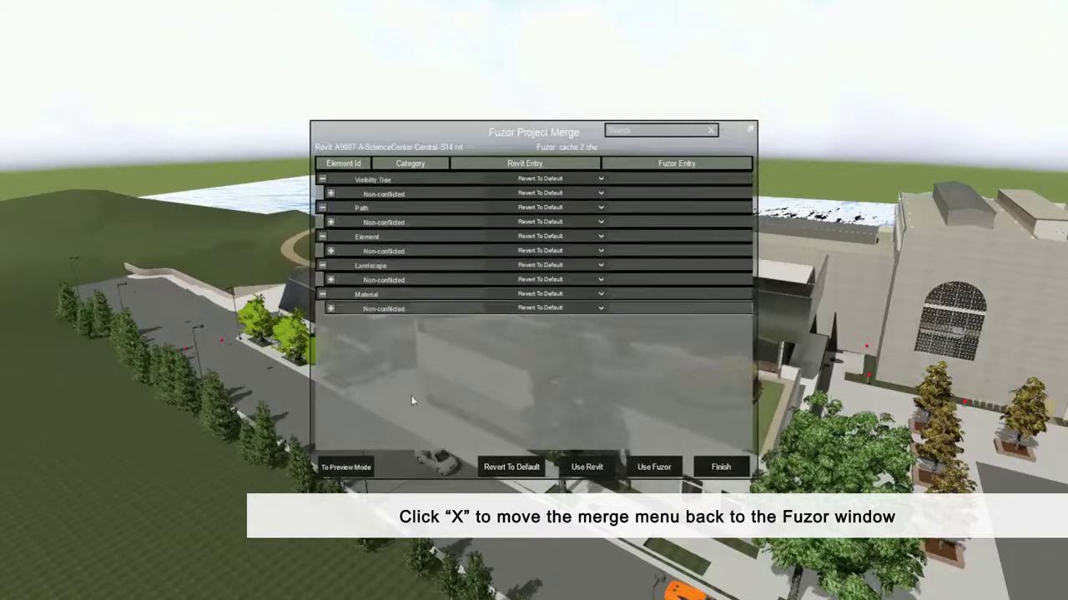
left_click(342, 469)
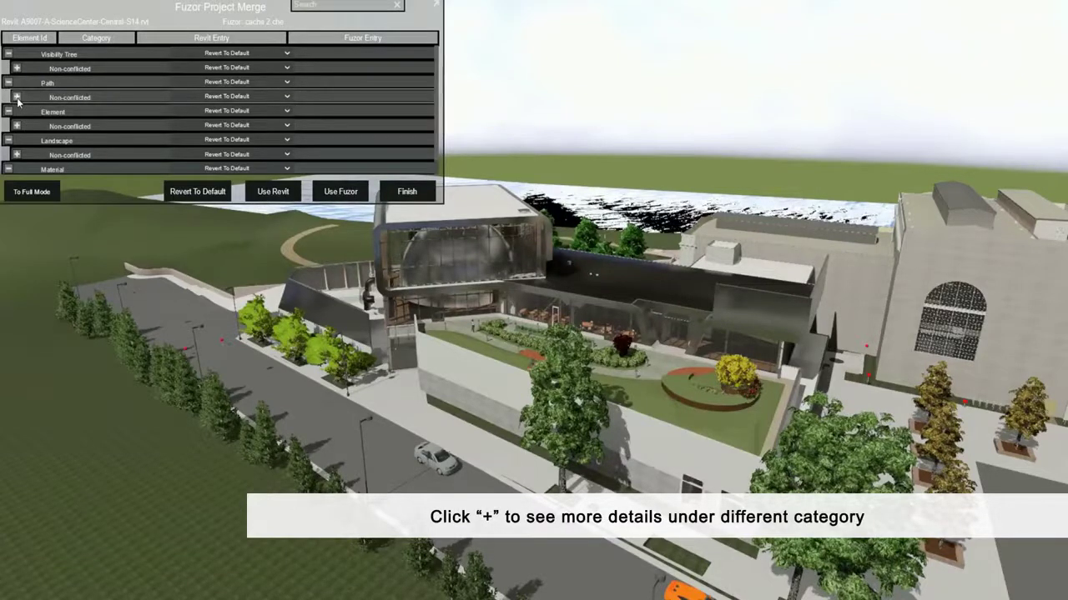
Expand and collapse the Path and Element non-conflicted entries, then view Visibility Tree's Revit Entry choices.
left_click(17, 97)
left_click(17, 96)
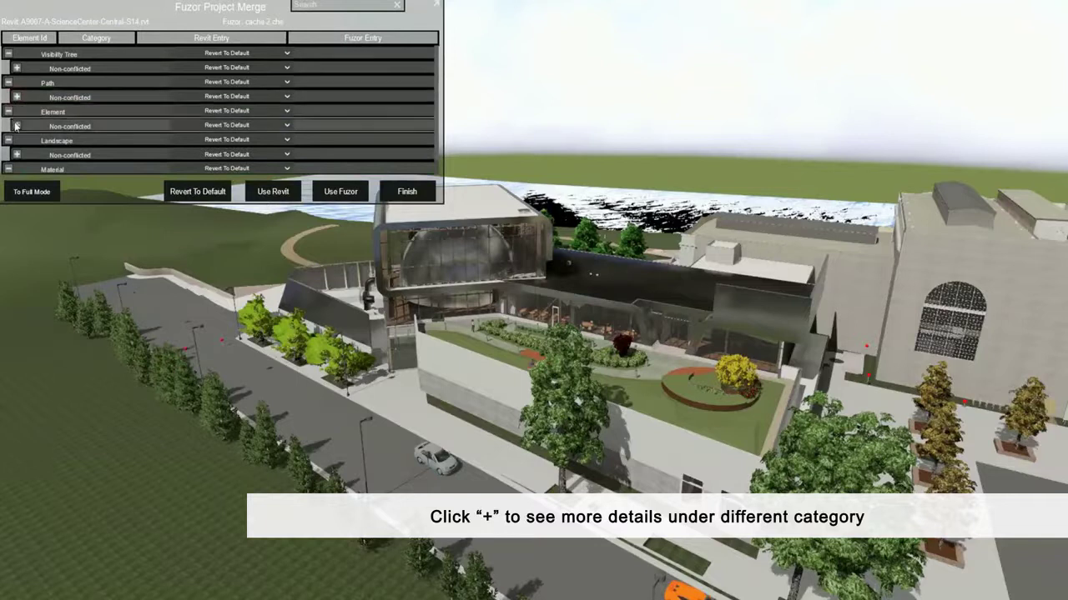
left_click(17, 125)
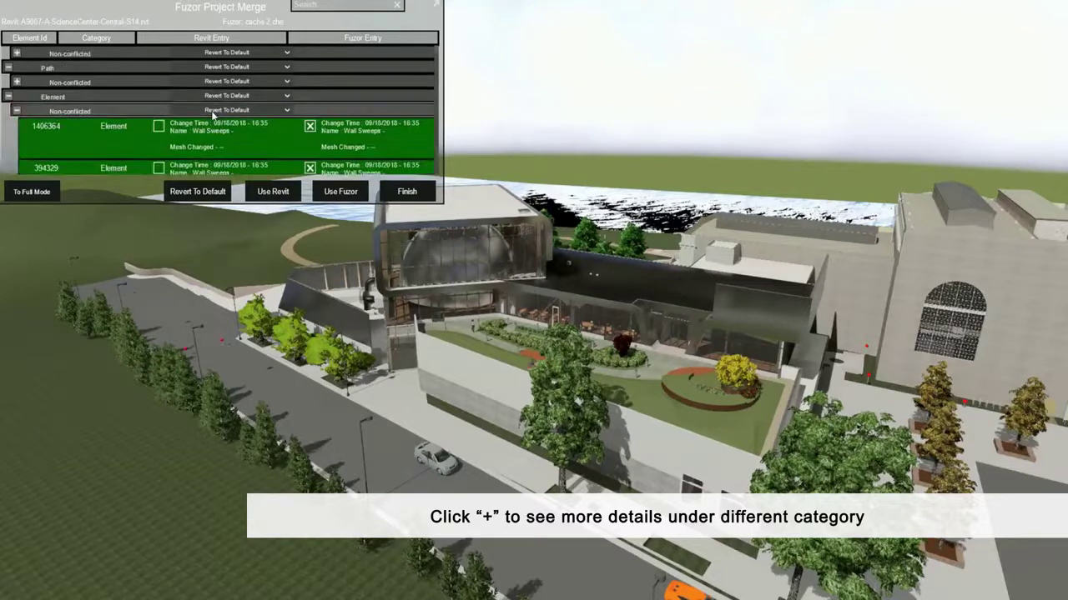
left_click(16, 111)
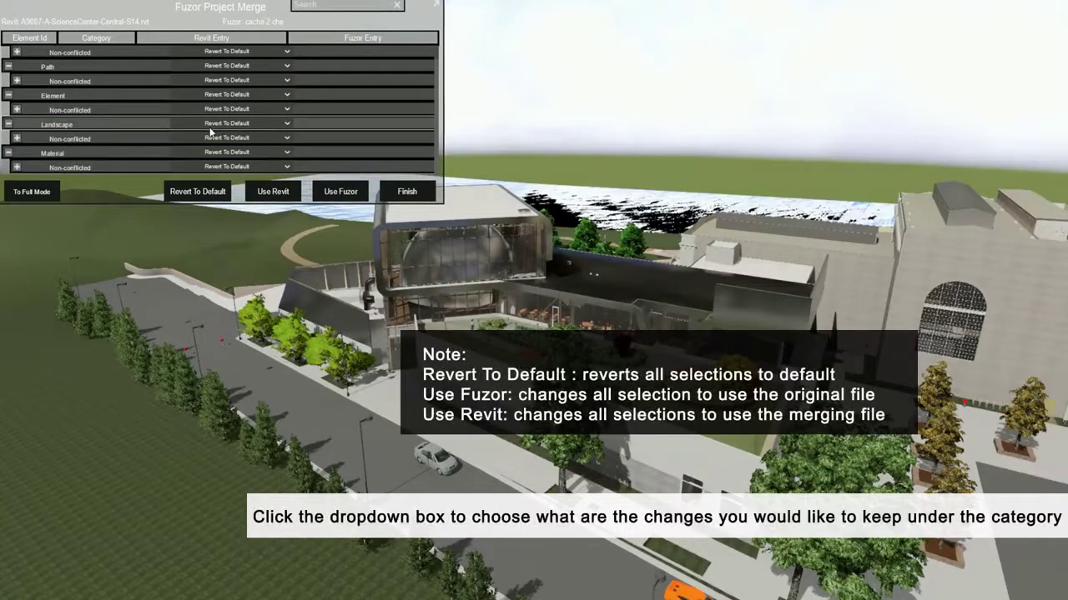
scroll(210, 130, "up", 2)
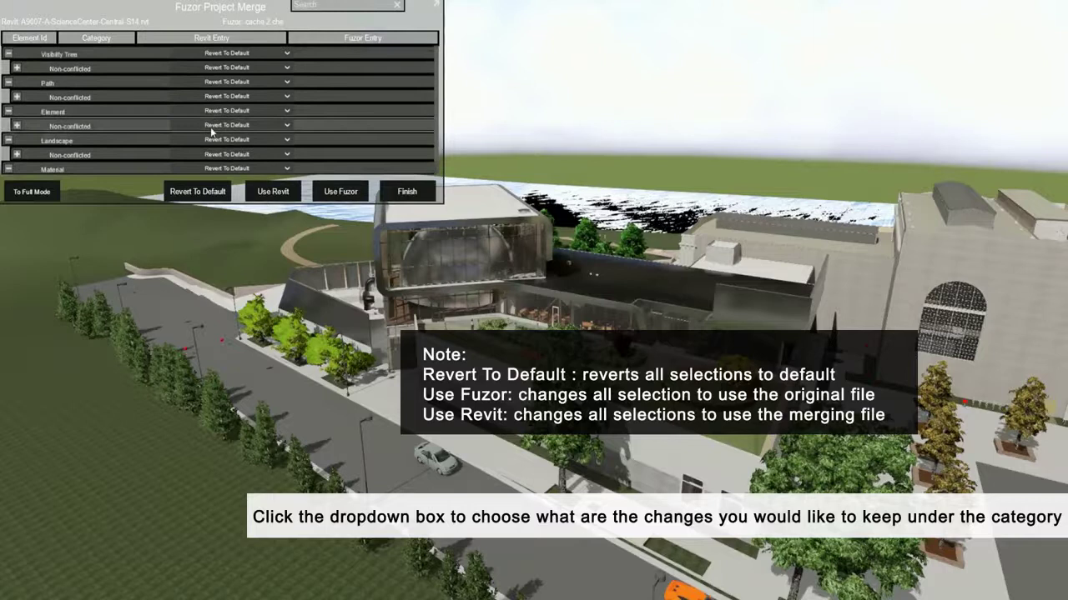
left_click(287, 55)
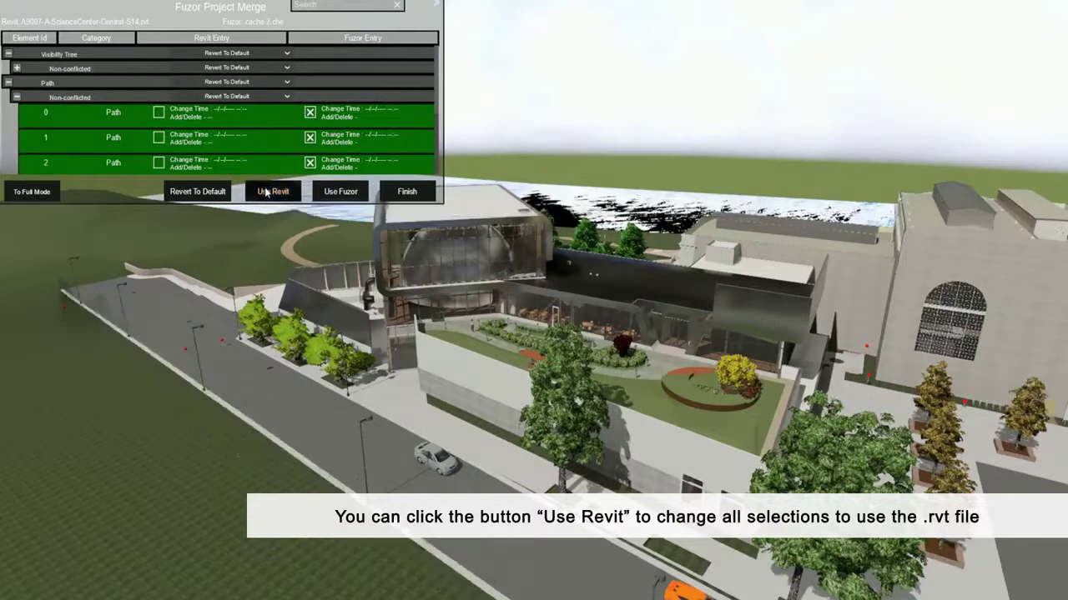
Set all merge entries to Use Revit, then Use Fuzor, then Revert To Default.
left_click(266, 192)
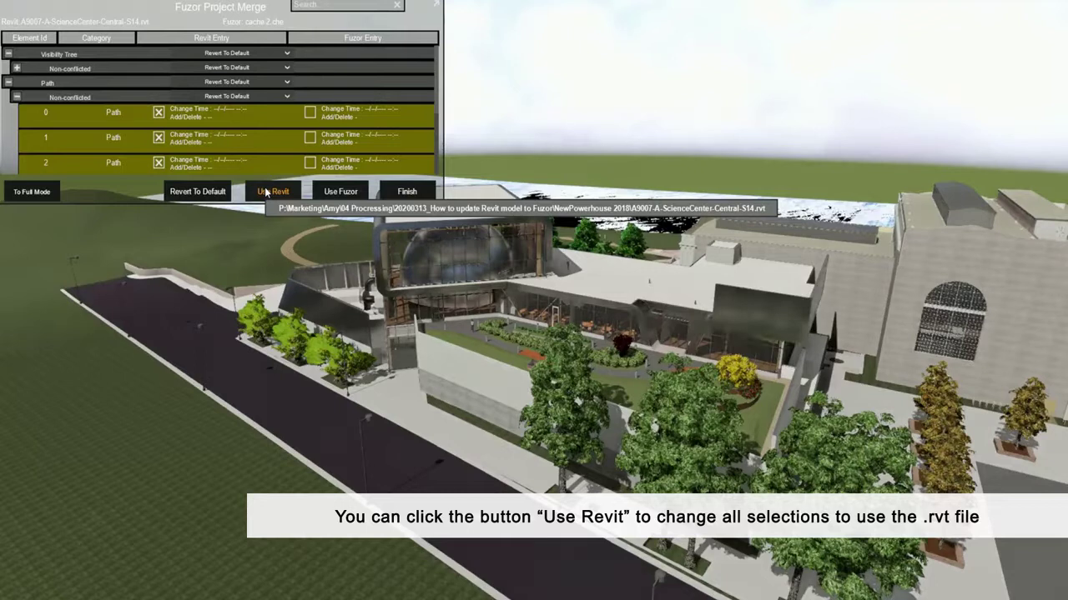
left_click(332, 192)
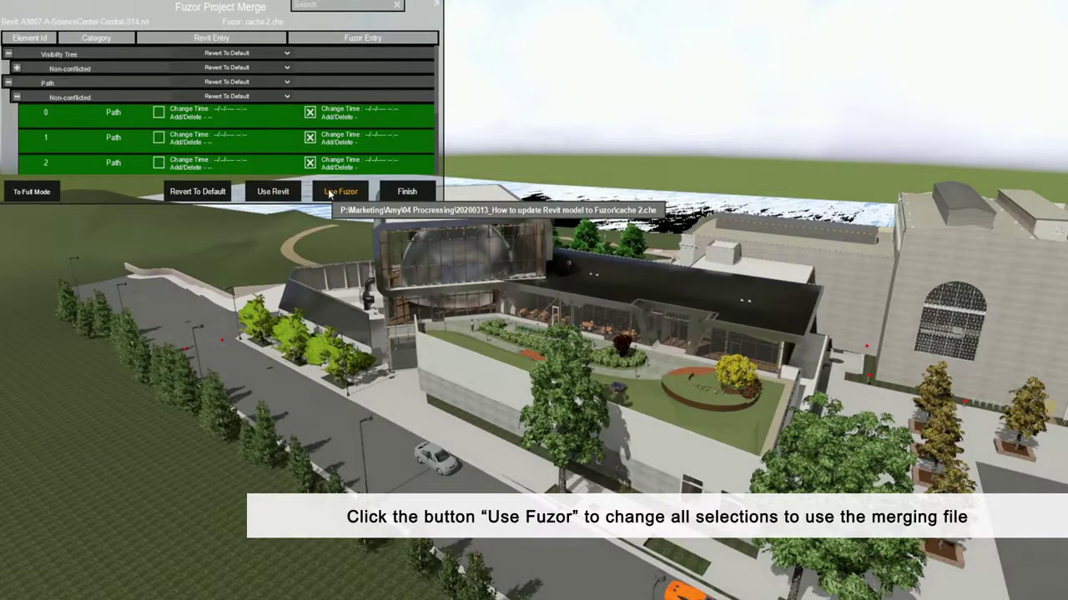
left_click(210, 194)
type("448748")
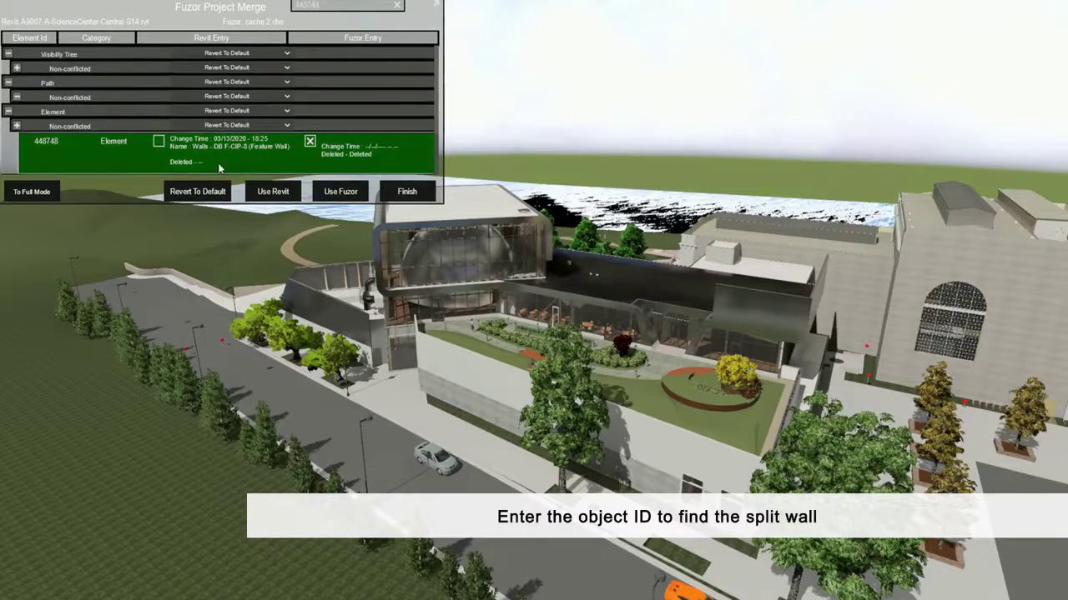
Preview wall 448748 as the single-piece Revit entry, then restore the split Fuzor entry.
left_click(159, 142)
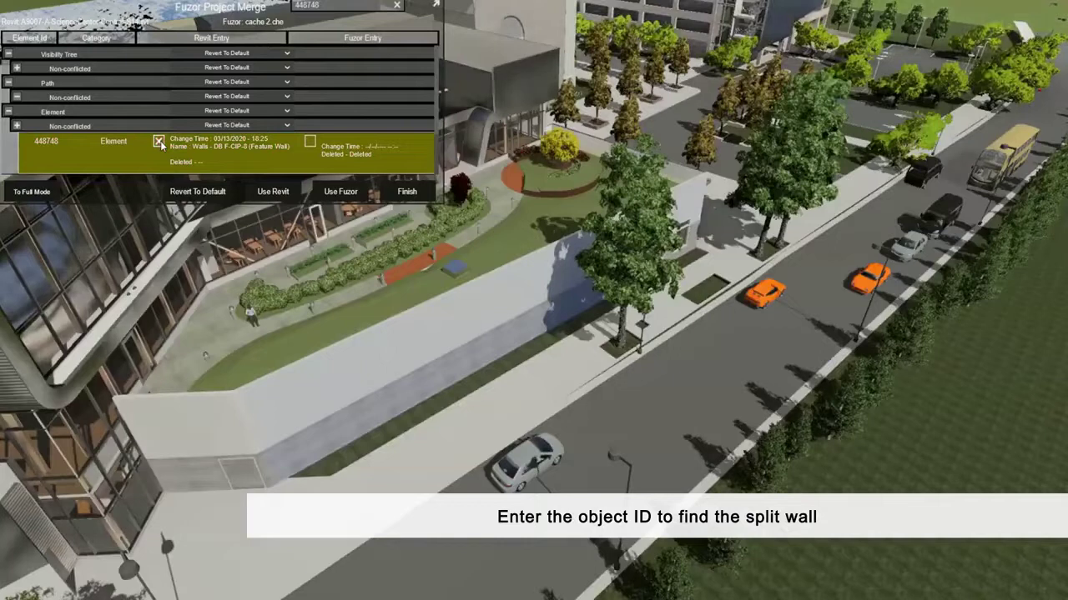
left_click(482, 331)
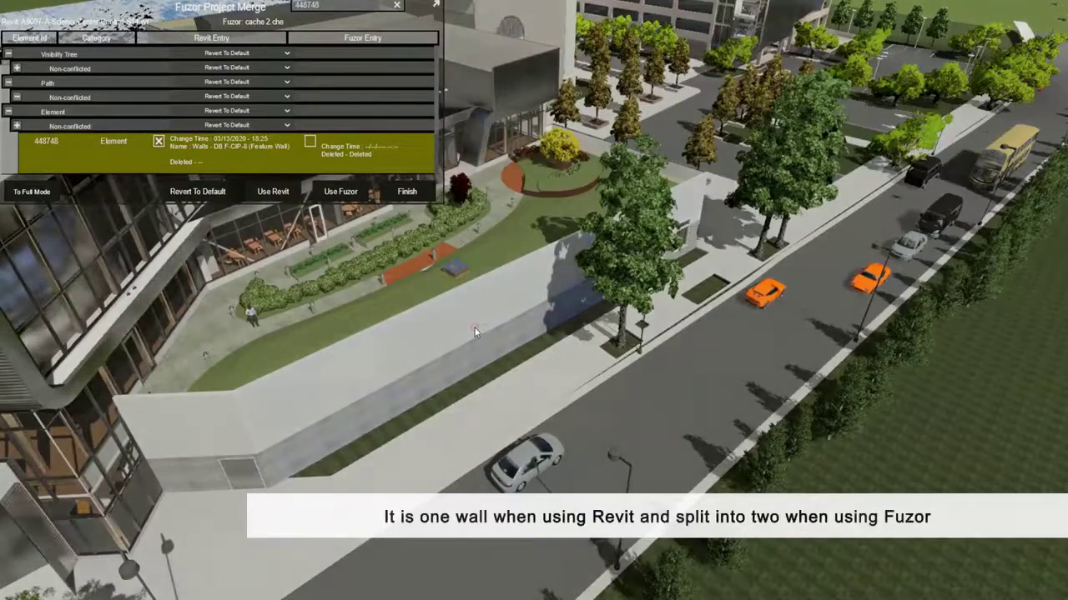
left_click(309, 142)
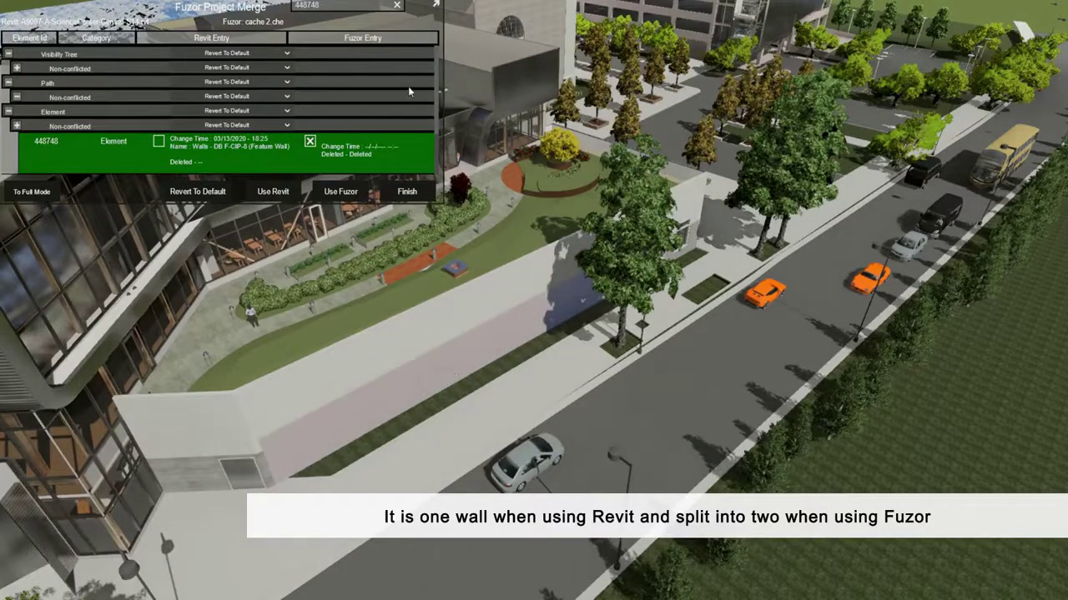
Search for roof 247315, keep its Fuzor metal panel material, and finish the merge.
left_click_drag(358, 10, 292, 8)
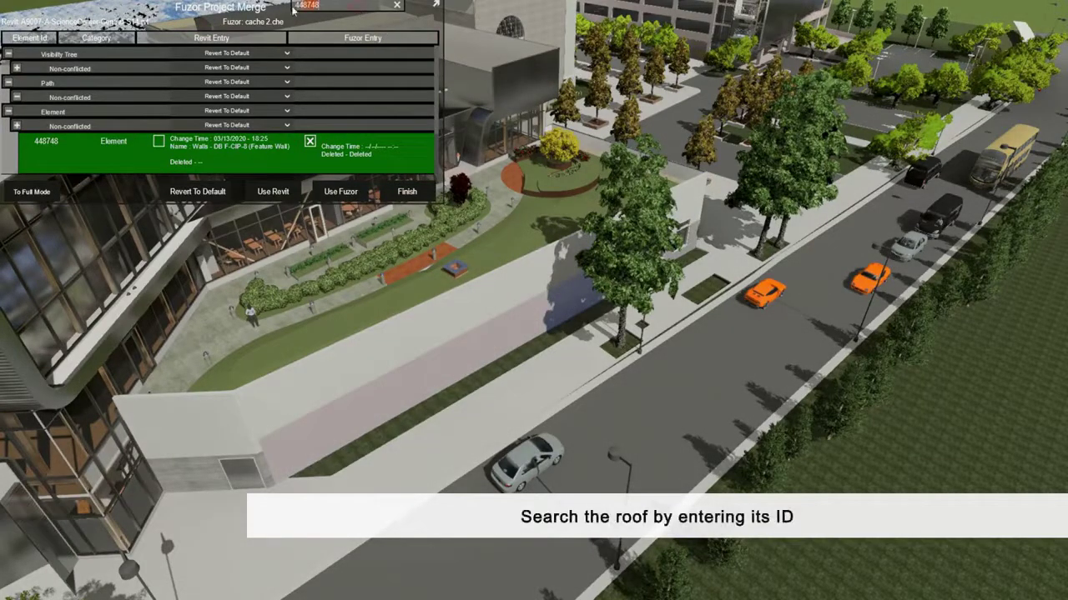
type("247315")
key("Return")
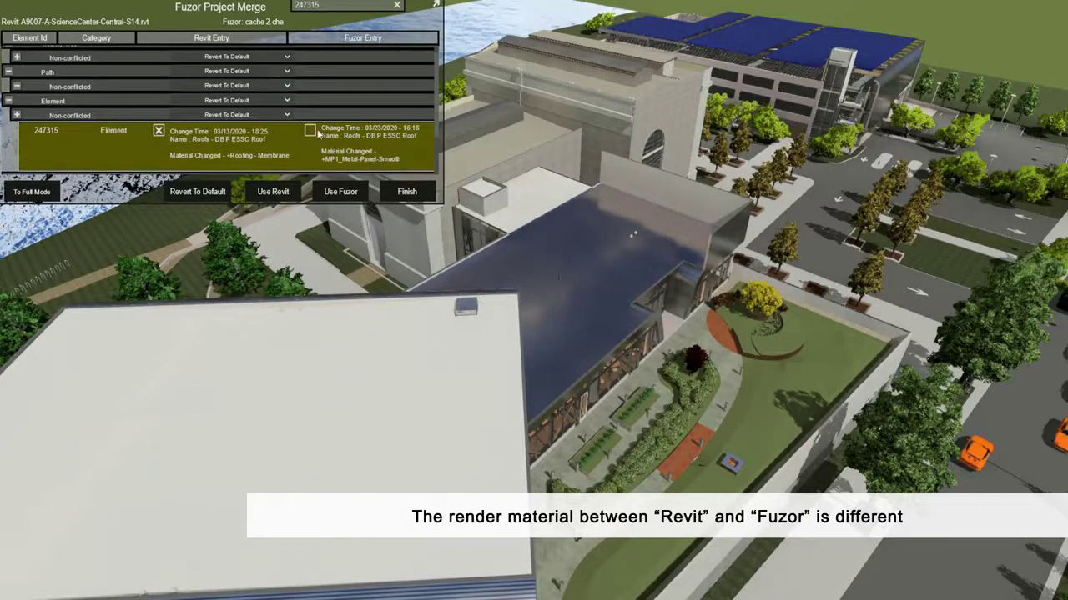
left_click(310, 131)
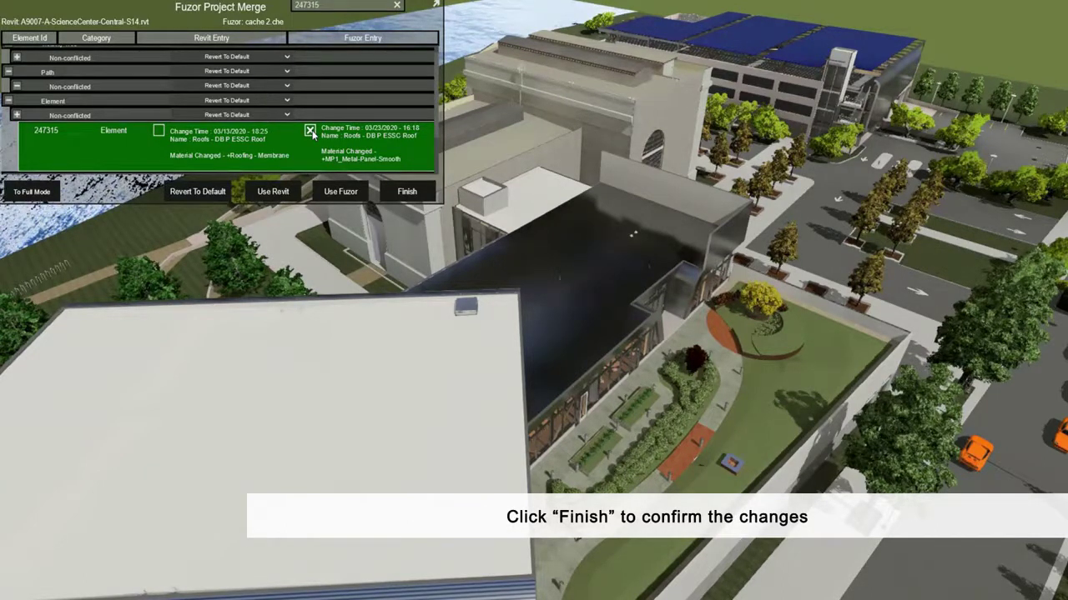
left_click(385, 194)
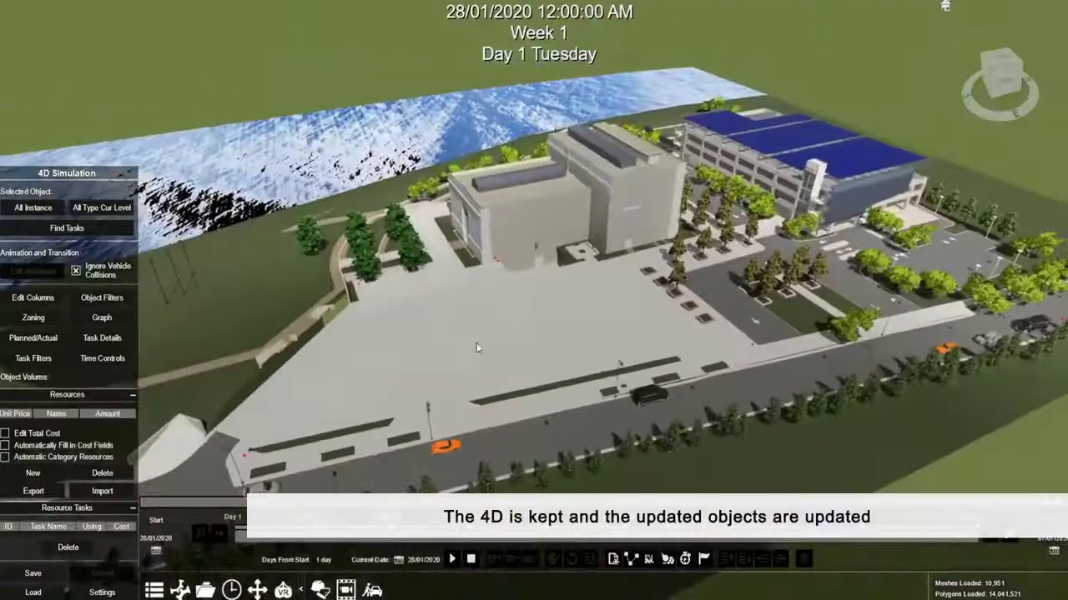
Advance the 4D simulation from 28/01/2020 to late March 2020 to review the merged sequence.
left_click_drag(233, 542, 976, 541)
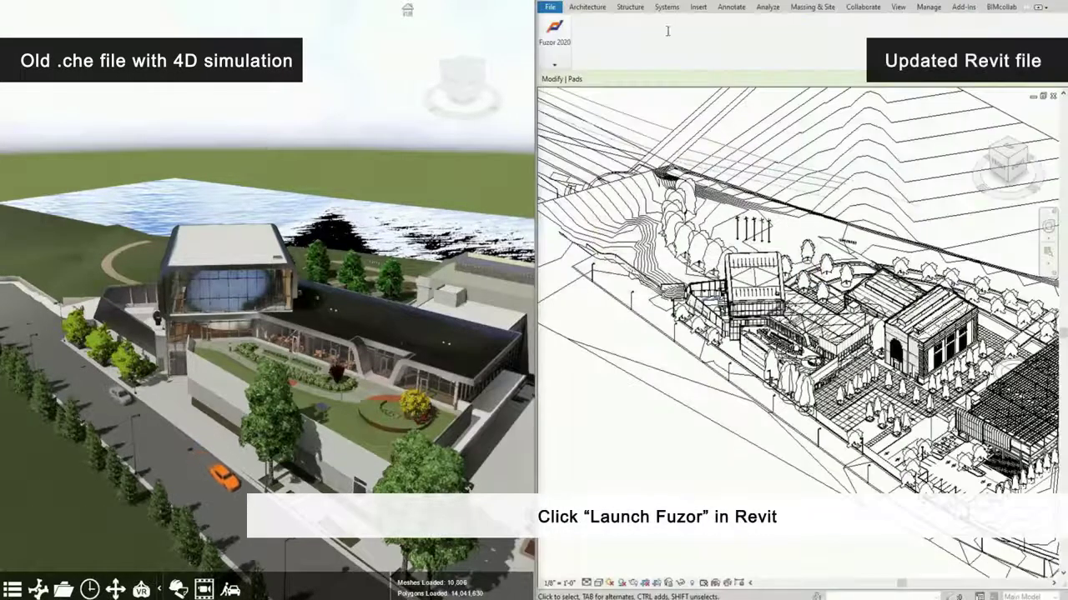
Sync the chosen Revit documents into Fuzor and merge them into the open cache 2.che project.
left_click(554, 33)
left_click(451, 92)
left_click(463, 125)
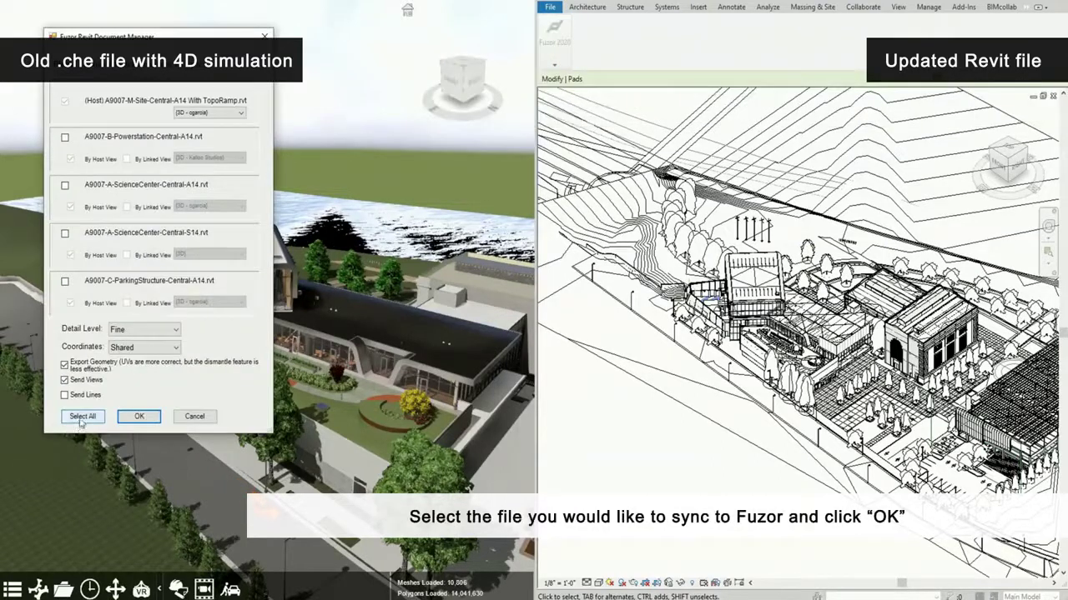
left_click(133, 416)
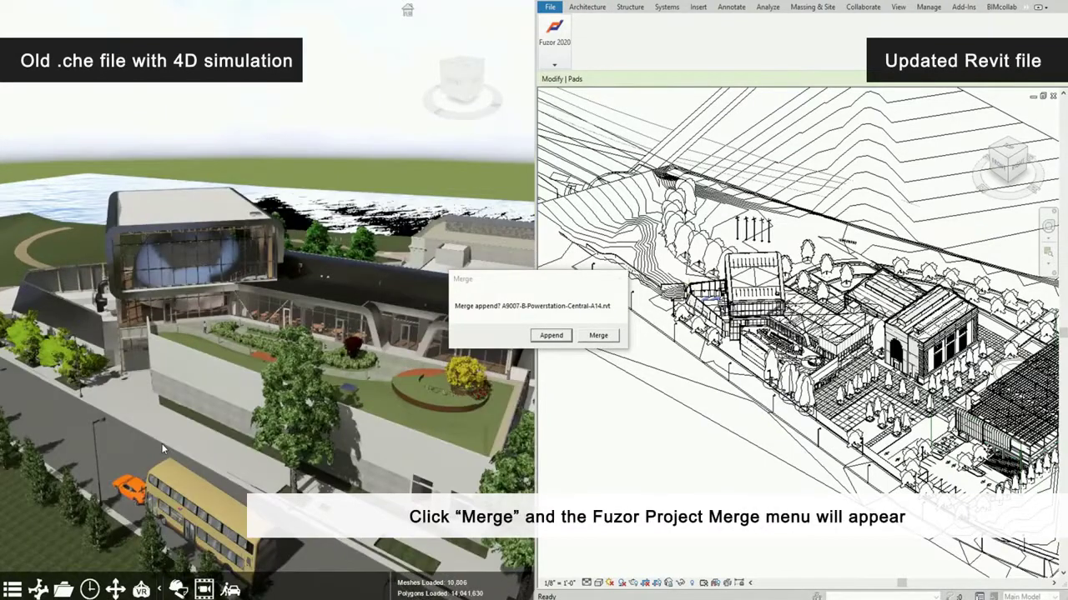
left_click(586, 336)
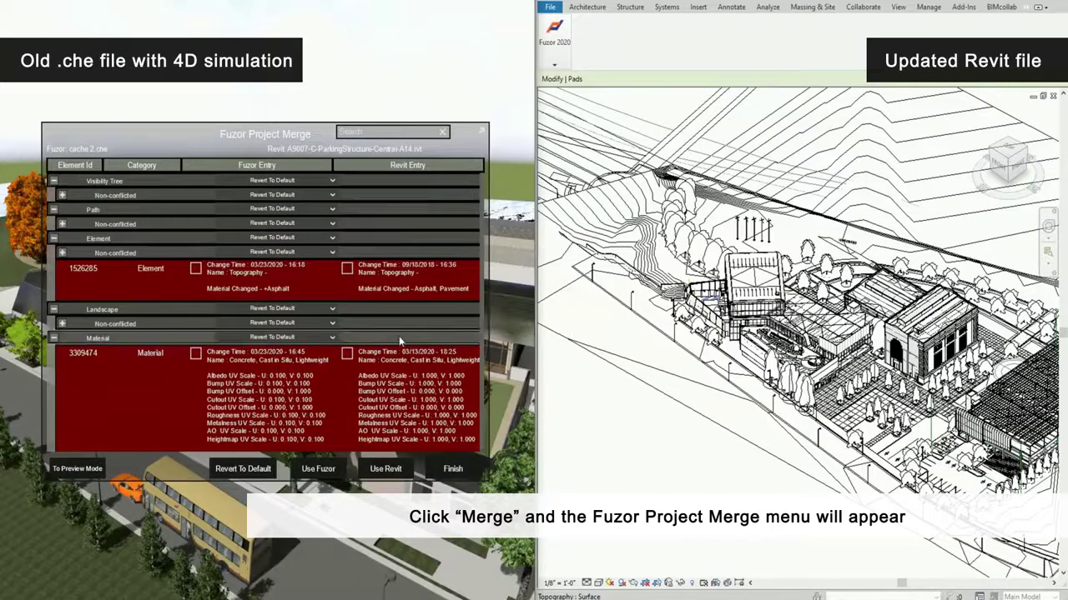
Find wall 448748 in the merge list and pick its Revit entry in preview mode.
left_click(397, 134)
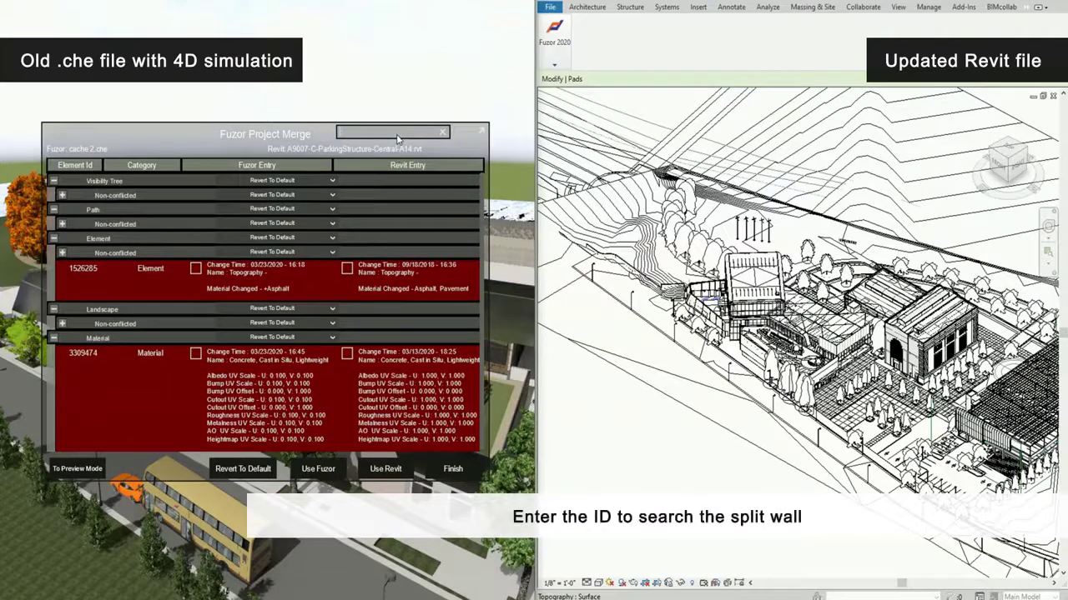
type("448746")
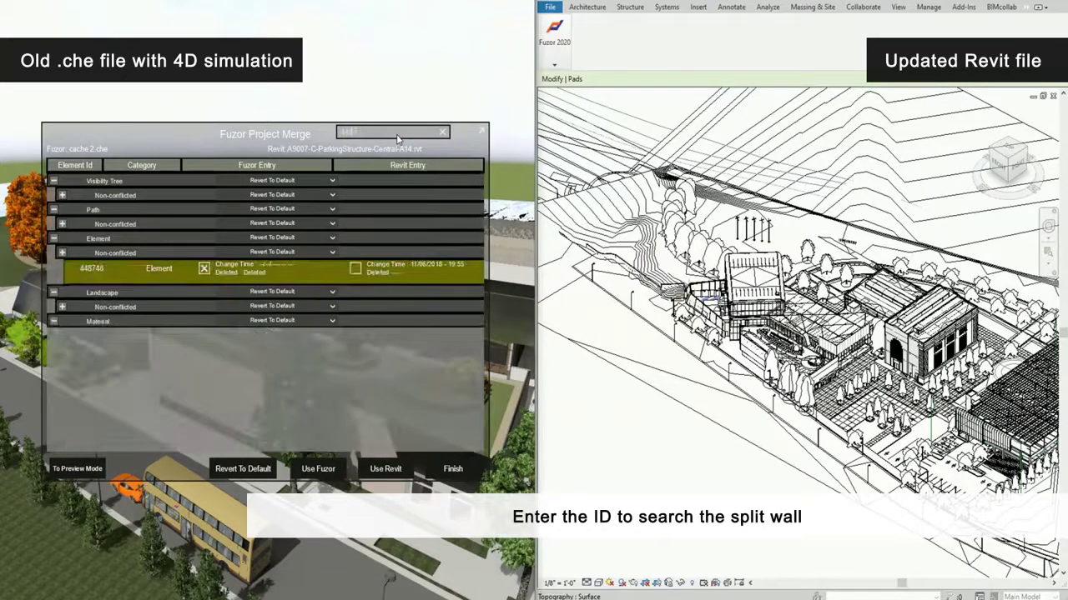
left_click(84, 471)
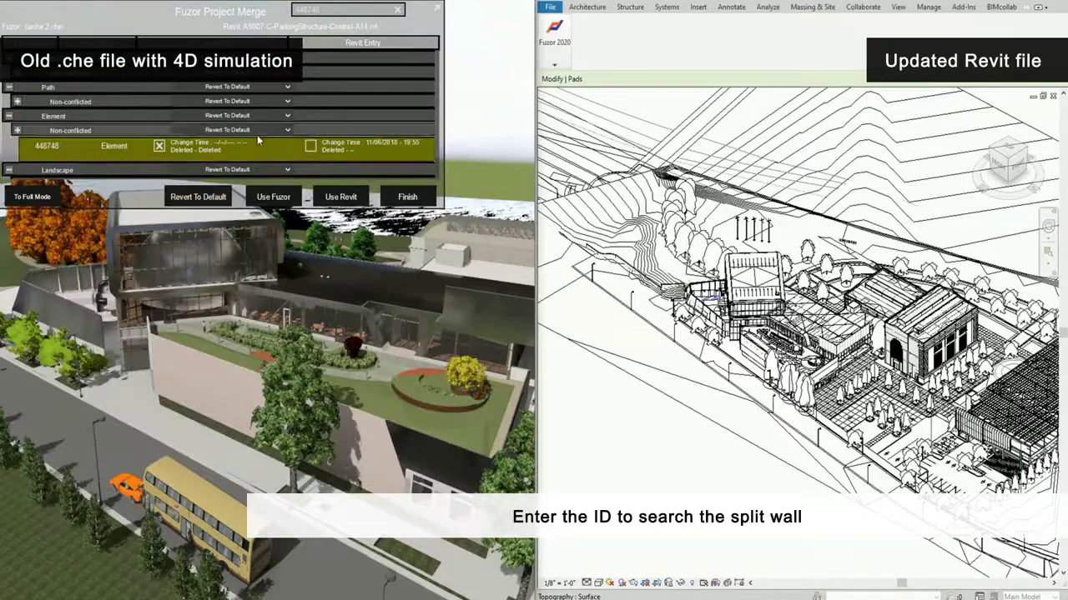
left_click(310, 146)
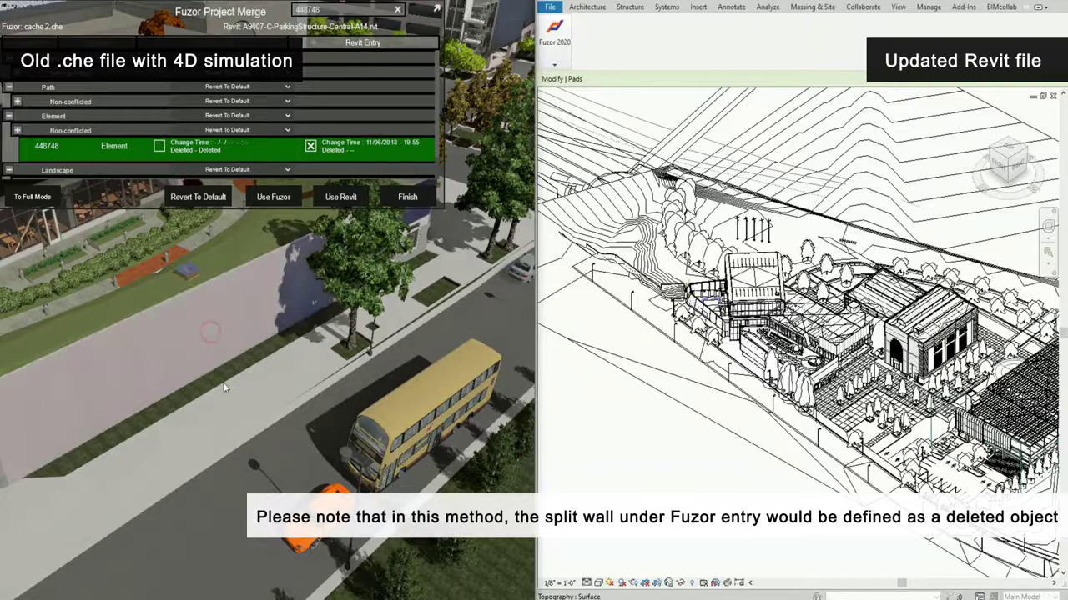
Keep the Revit entry for wall 448748, finish the merge, and rewind the 4D simulation to 11/02/2020.
left_click(160, 146)
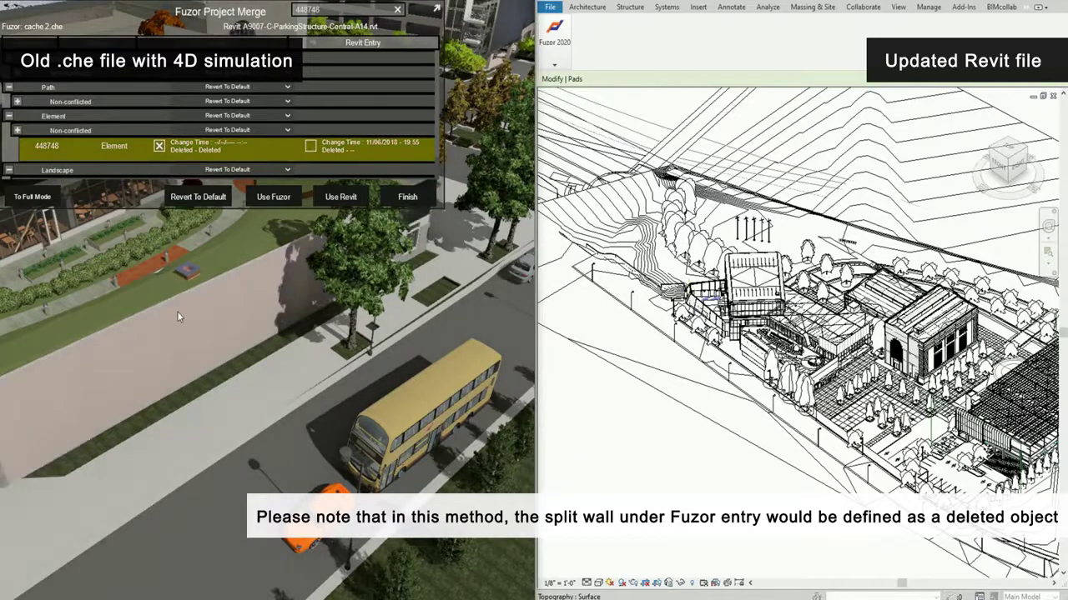
left_click(311, 146)
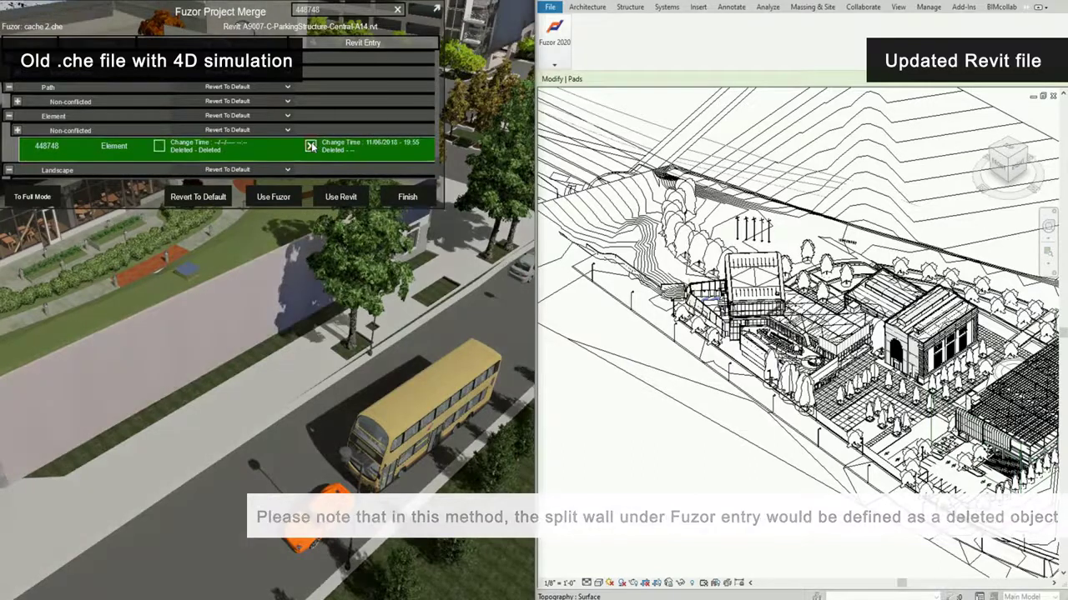
left_click(407, 196)
mouse_move(678, 544)
left_mouse_down()
mouse_move(266, 544)
mouse_move(331, 546)
left_mouse_up()
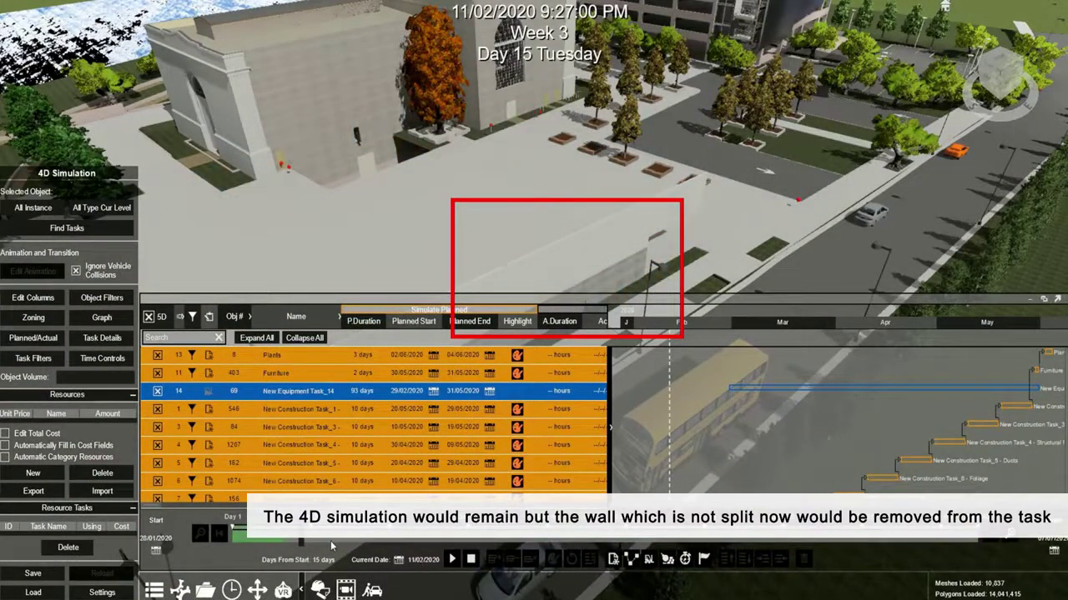
Play the 4D schedule forward from Day 15 in early February through to 15/06/2020.
left_click_drag(330, 546, 587, 542)
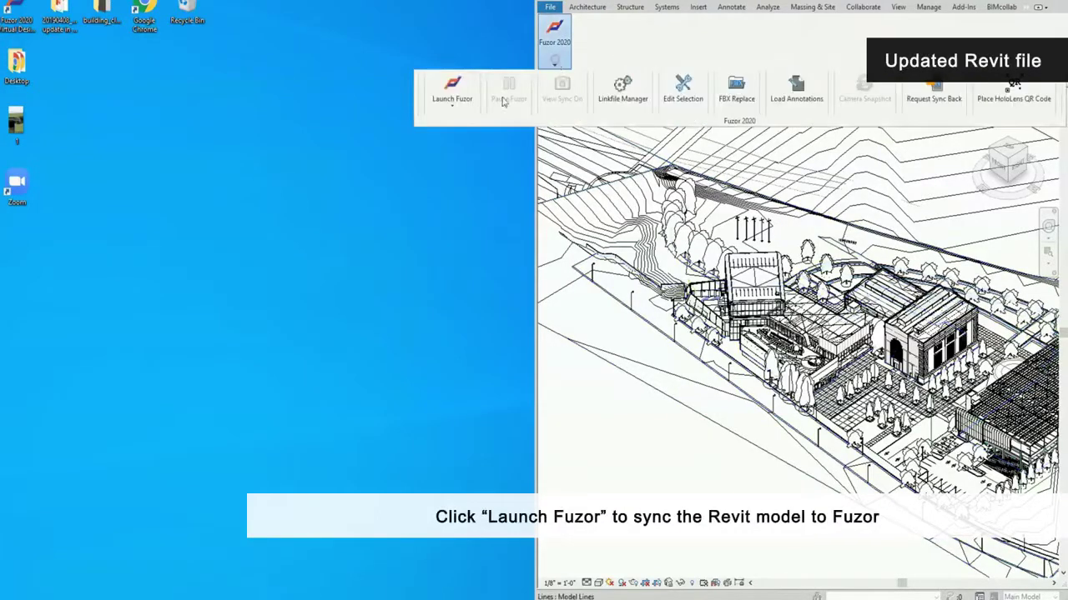
Launch Fuzor from Revit with all linked documents selected in the Document Manager.
left_click(470, 103)
left_click(454, 123)
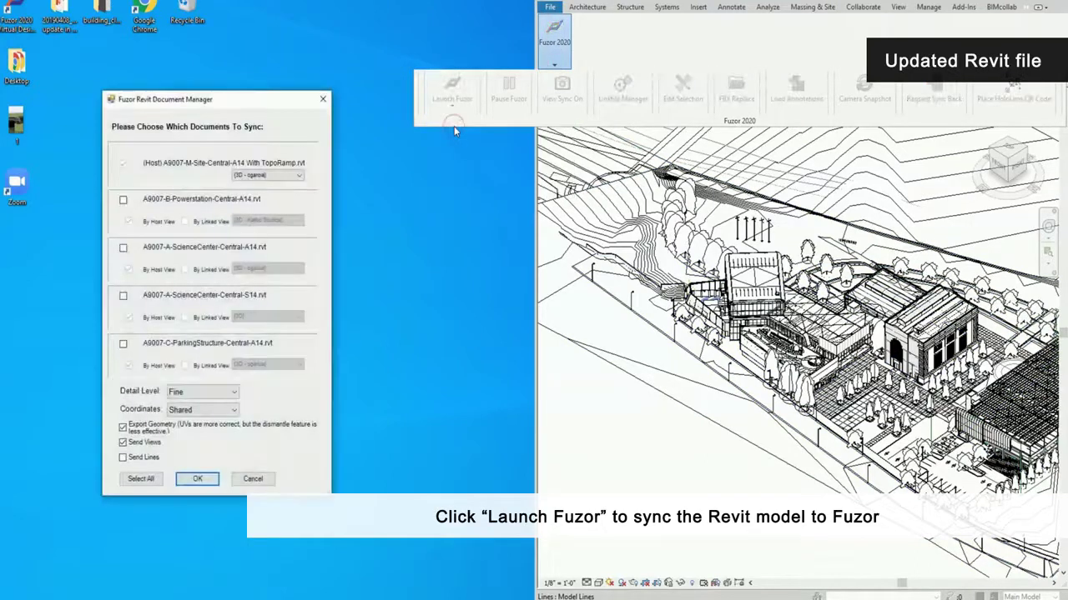
left_click(141, 479)
left_click(196, 478)
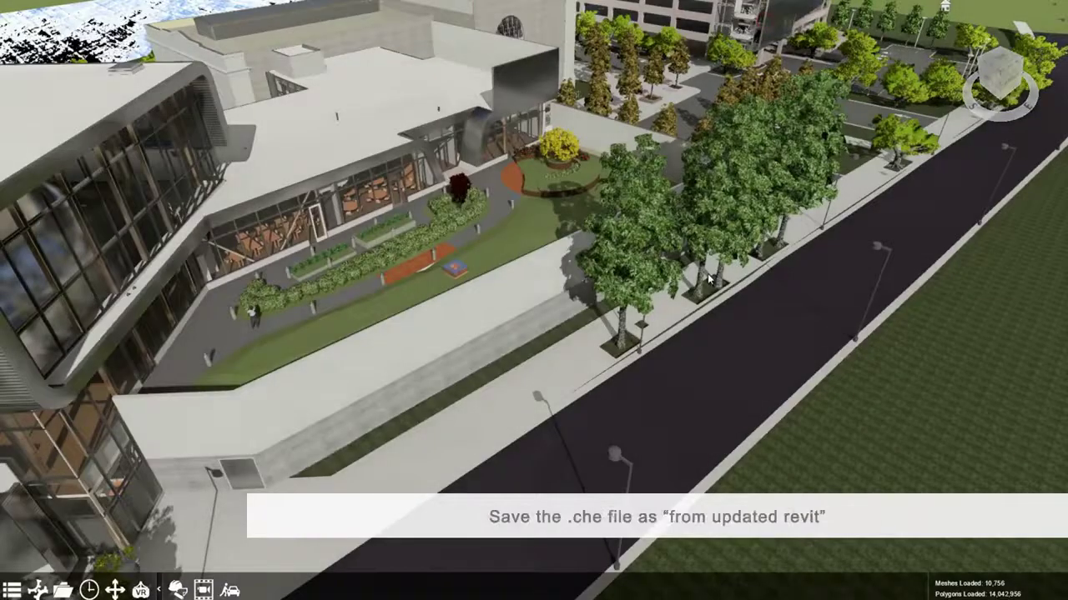
Save the synced model as a new .che named 'from updated revit'.
key("ctrl+s")
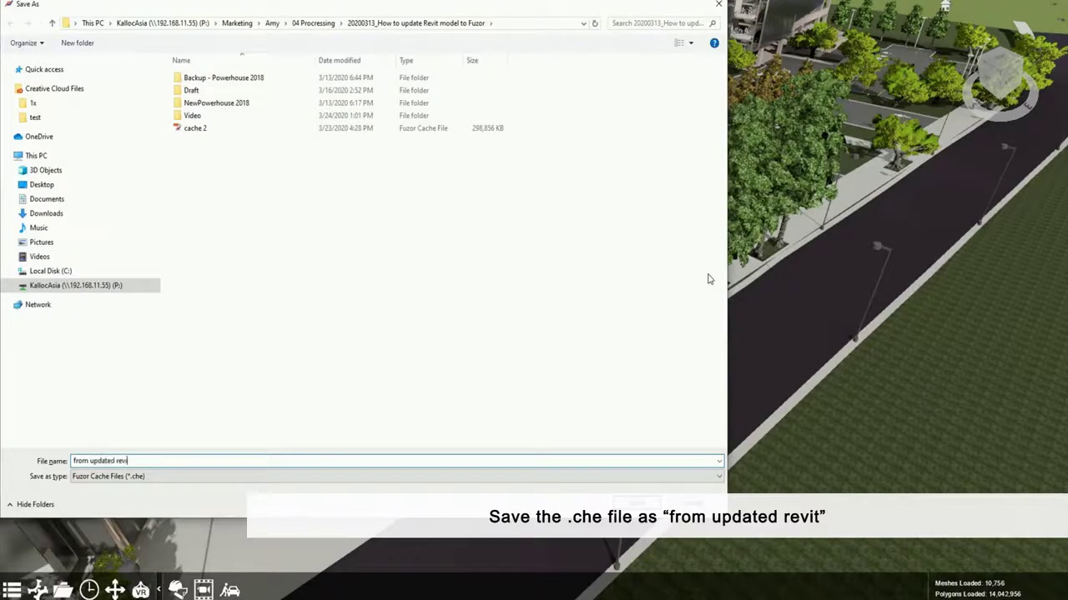
type("t")
key("Return")
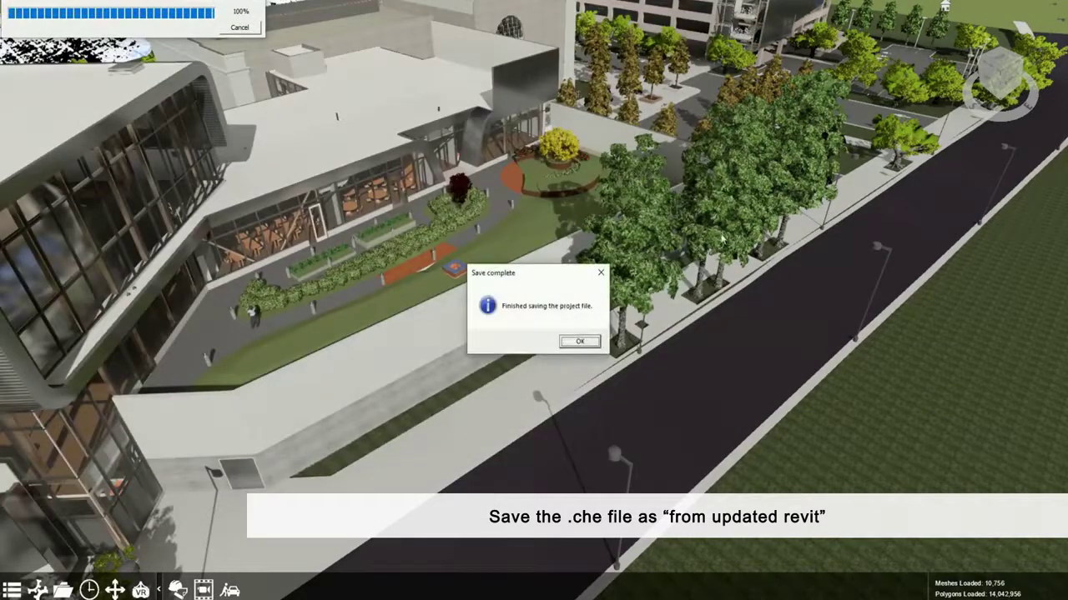
left_click(577, 342)
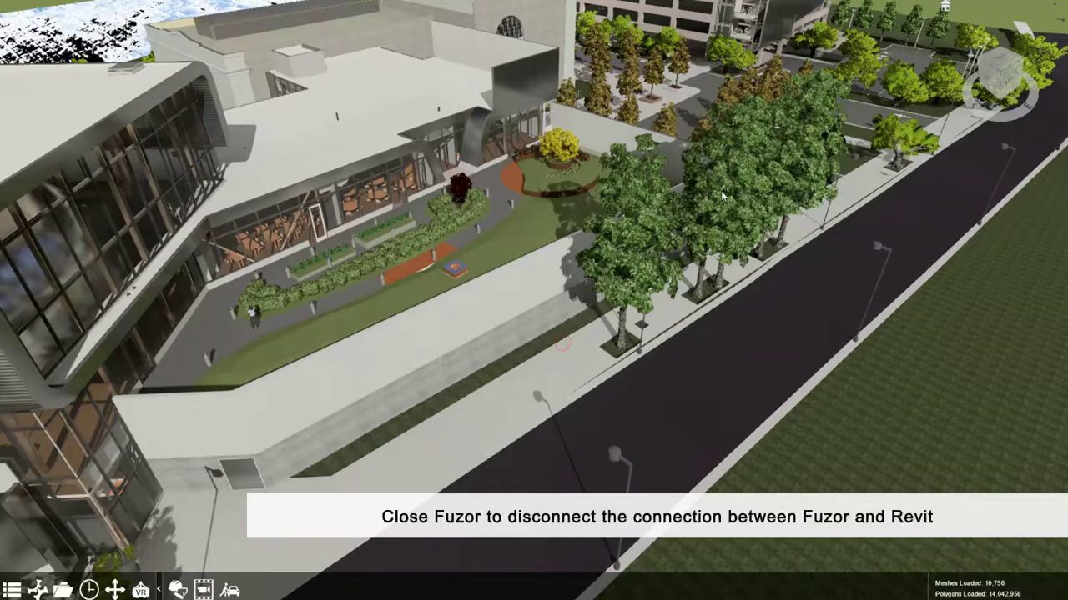
Shut down Fuzor, then open the cache 2 .che with the 4D simulation from File Explorer.
key("alt+F4")
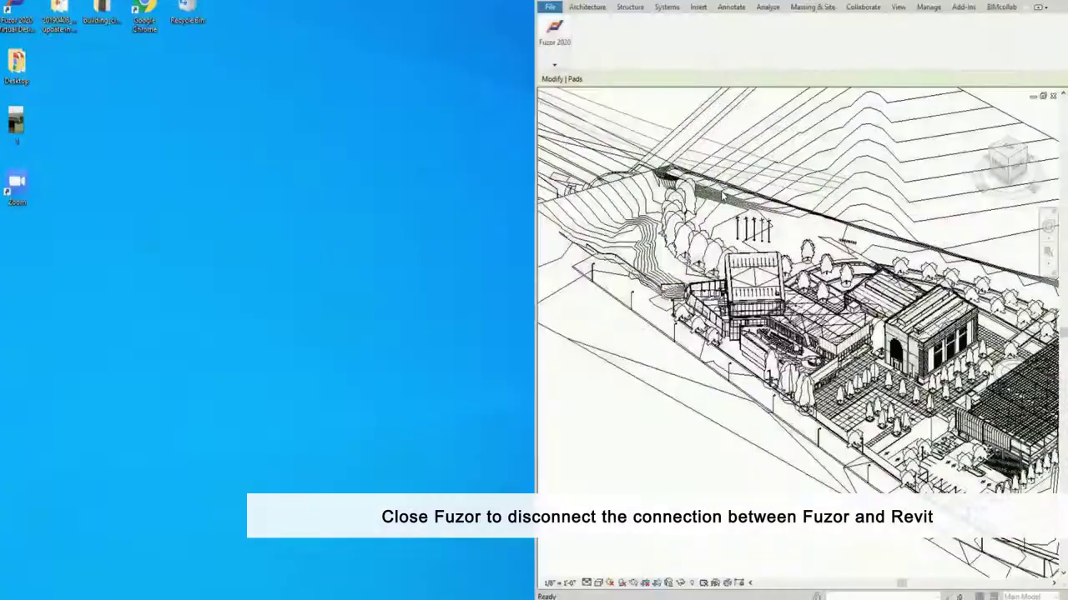
left_click(602, 306)
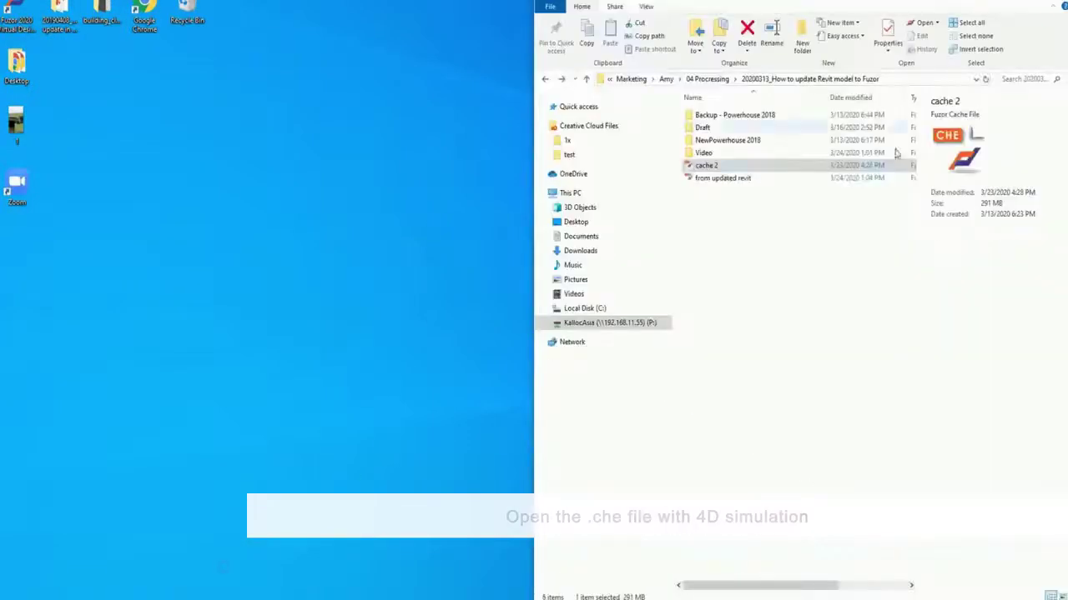
double_click(779, 169)
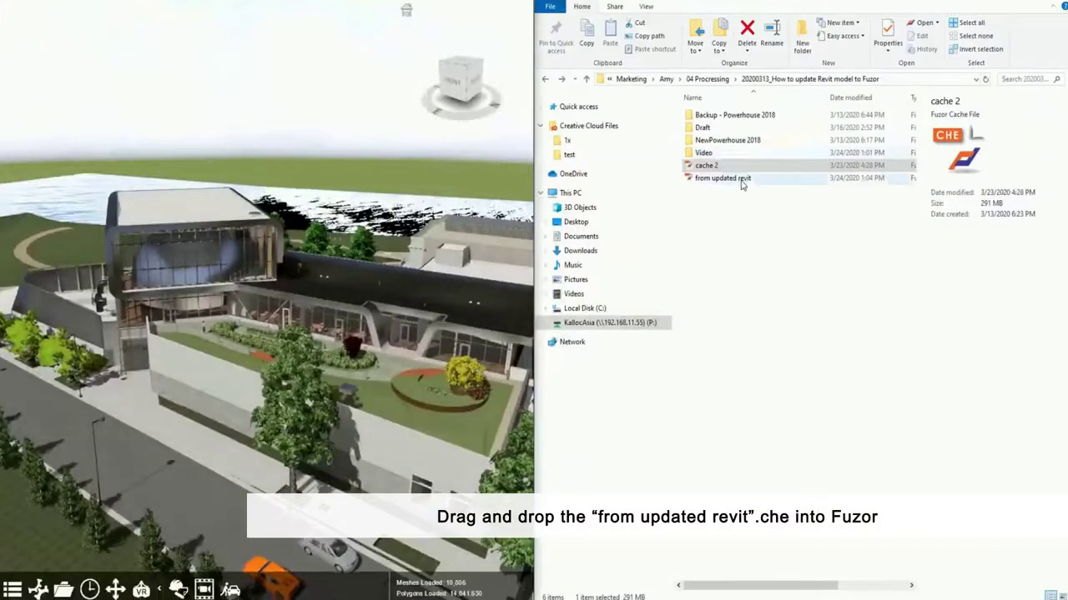
Drop 'from updated revit'.che into the cache 2 project to bring up the Merge prompt.
left_click_drag(726, 178, 243, 290)
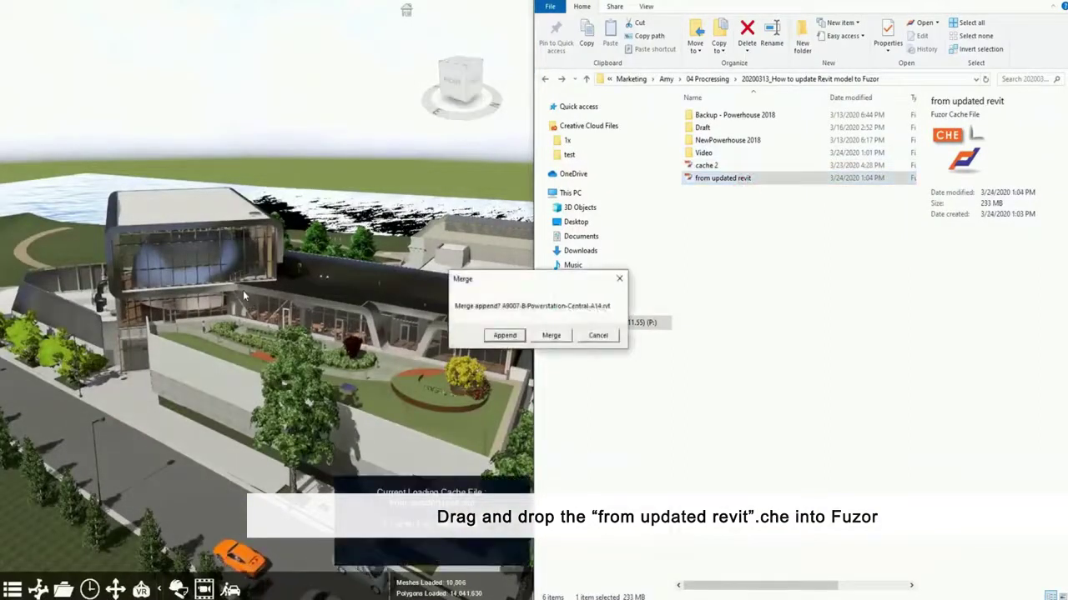